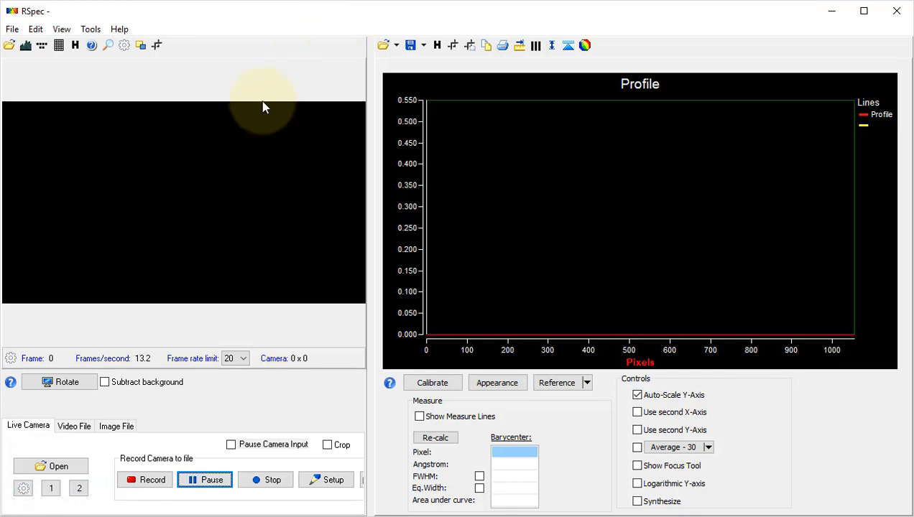
- Open the ASI178MC Camera (ZWO Design) as the live source and move the profile band onto the spectrum
left_click(82, 467)
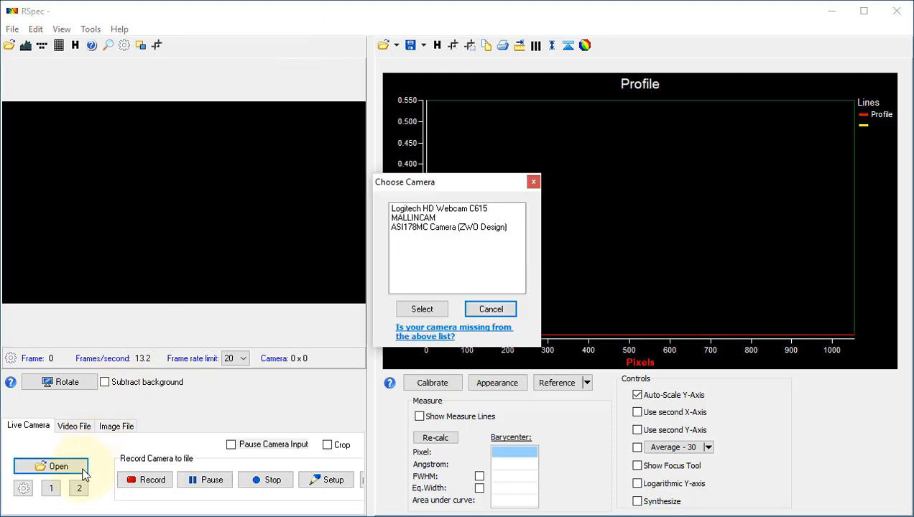
left_click(447, 230)
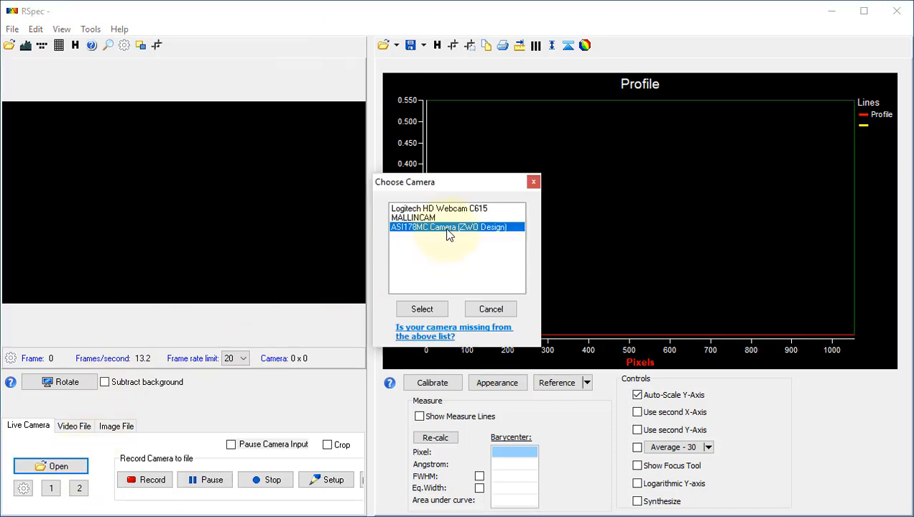
left_click(422, 309)
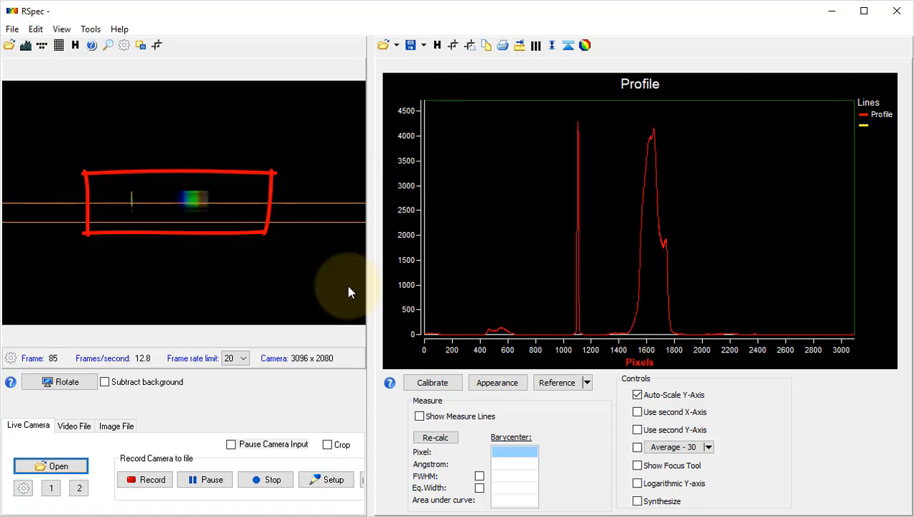
left_click_drag(293, 223, 304, 209)
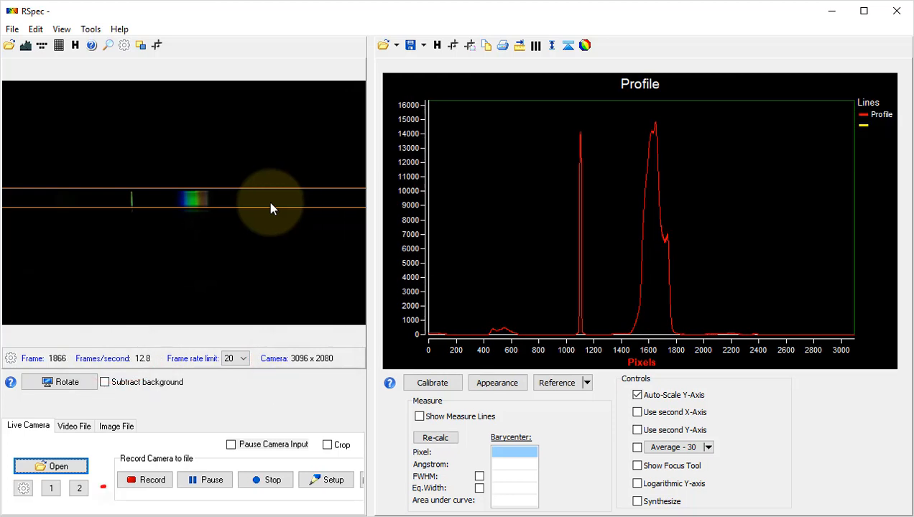
- Set the camera resolution to 1920X1080 in the camera properties
left_click(24, 489)
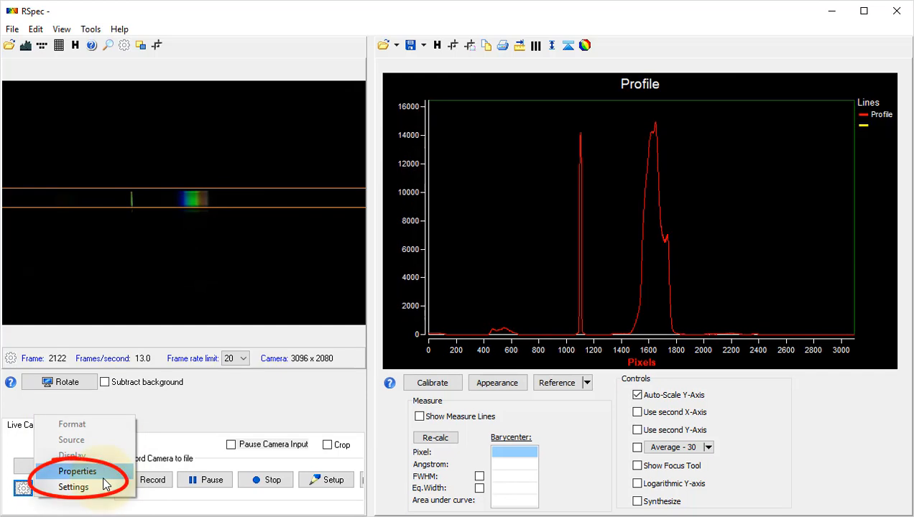
left_click(158, 413)
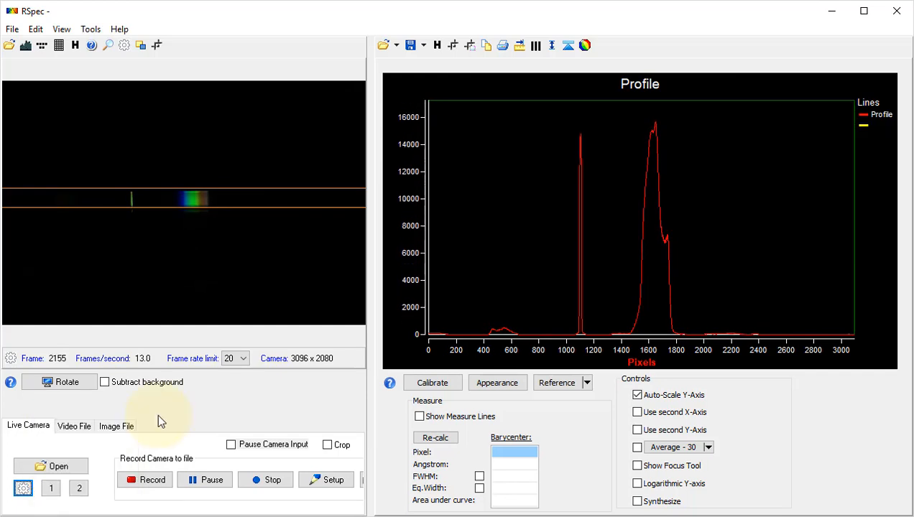
left_click(52, 496)
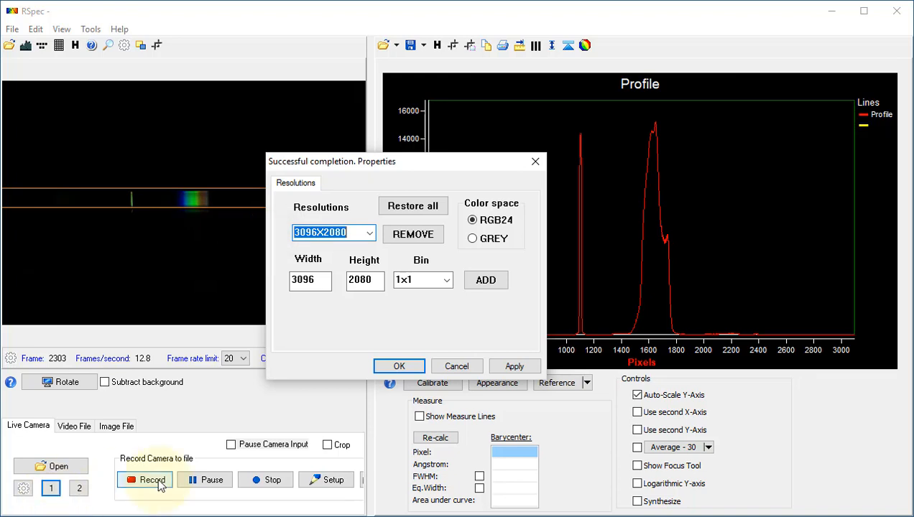
left_click(371, 234)
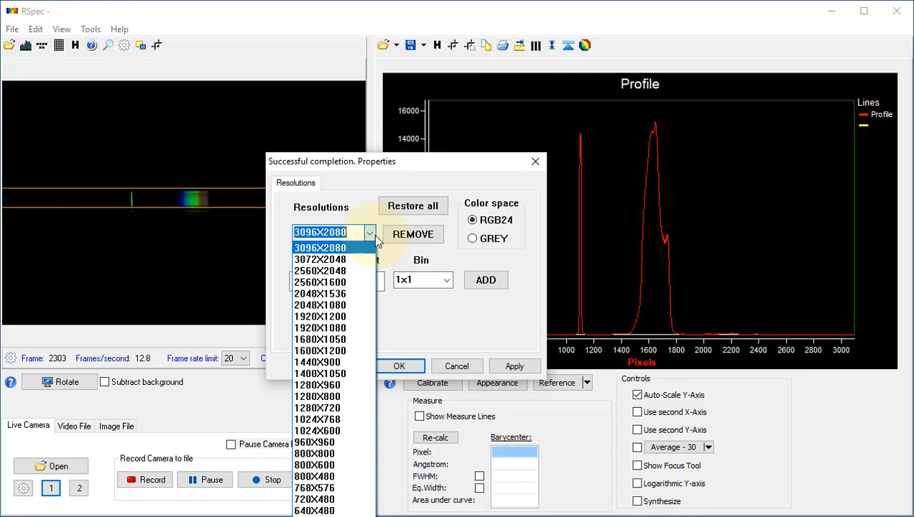
left_click(348, 327)
left_click(397, 367)
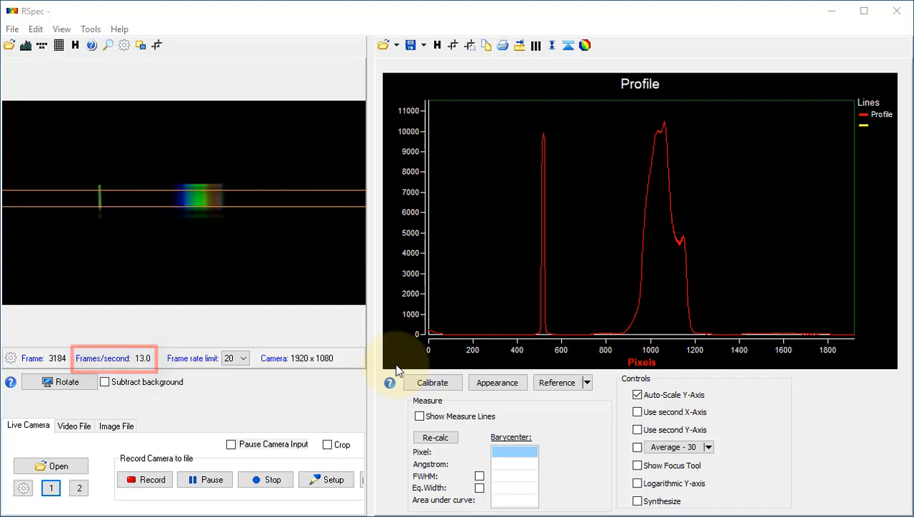
- Set the frame rate limit to 3
left_click(244, 358)
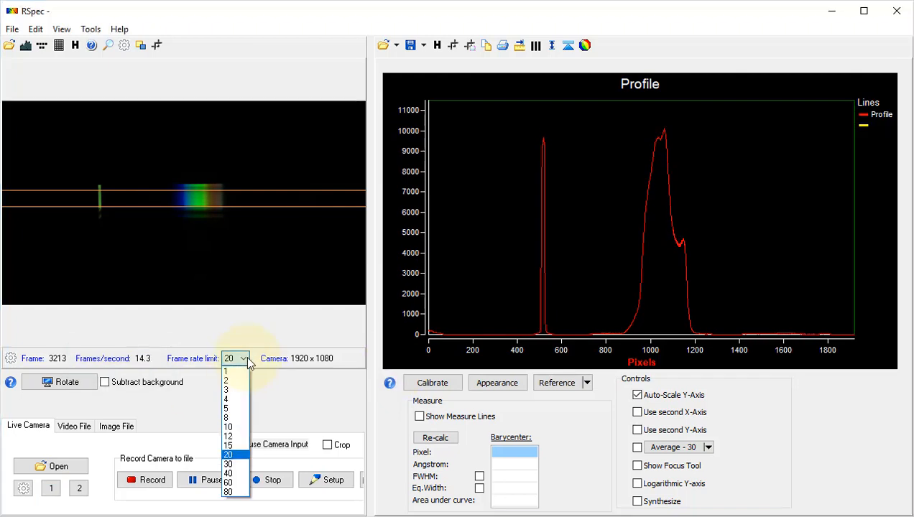
left_click(240, 391)
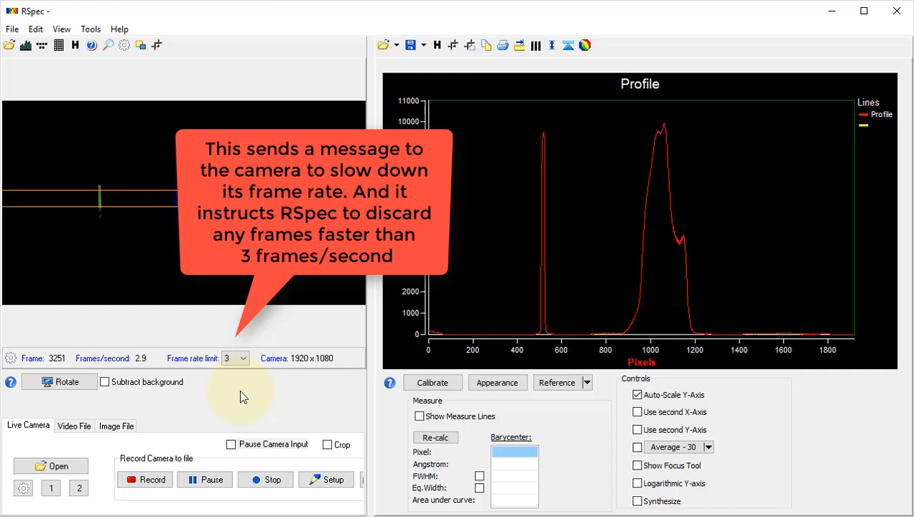
- Review the camera driver's gain, exposure and ROI settings, then cancel the dialog
left_click(79, 488)
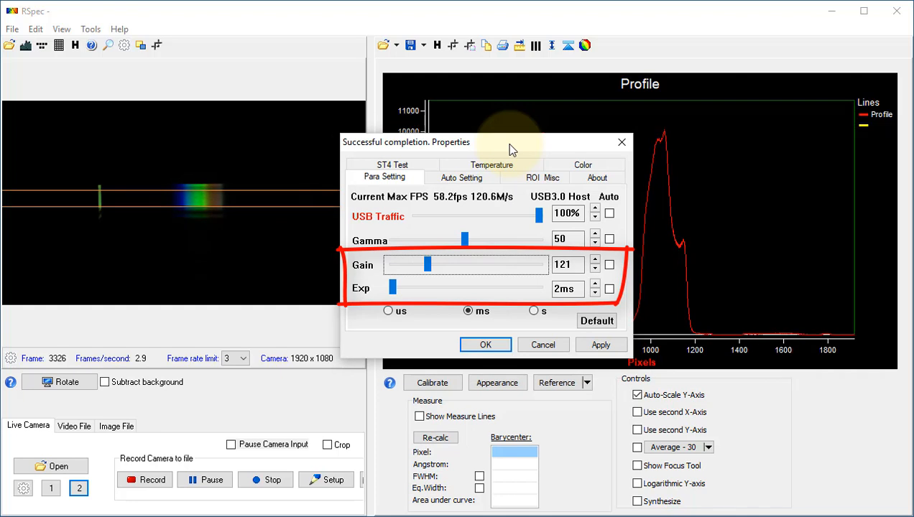
left_click(547, 183)
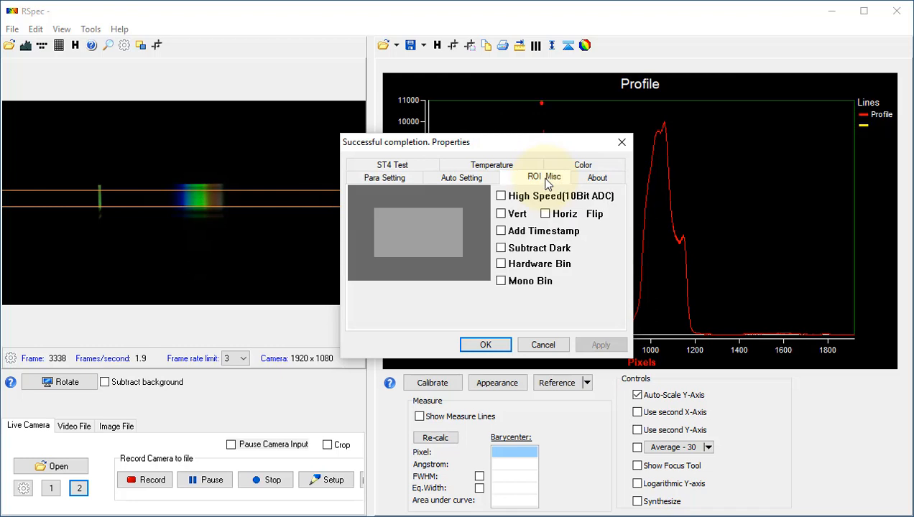
left_click(440, 237)
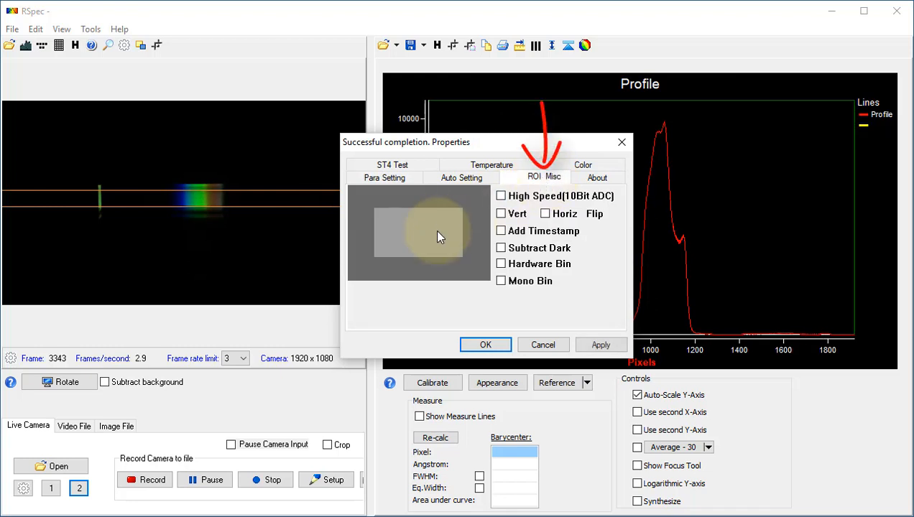
mouse_move(439, 237)
left_mouse_down()
mouse_move(443, 222)
mouse_move(434, 239)
left_mouse_up()
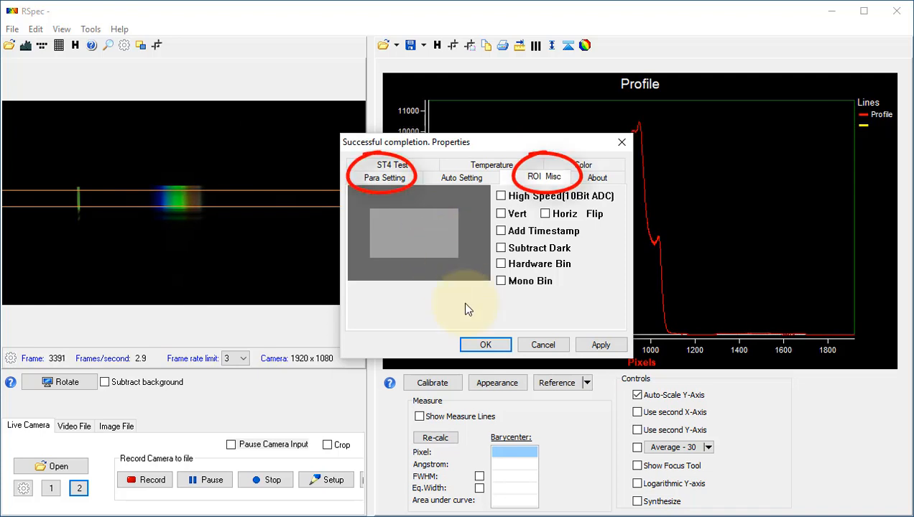
left_click(545, 345)
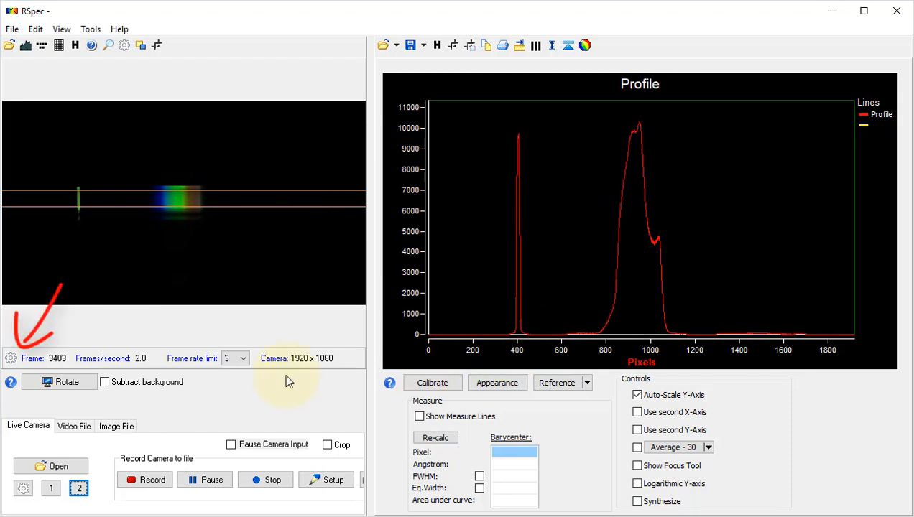
- Open the video statistics and toggle Flip Horizontal off and back on
left_click(11, 362)
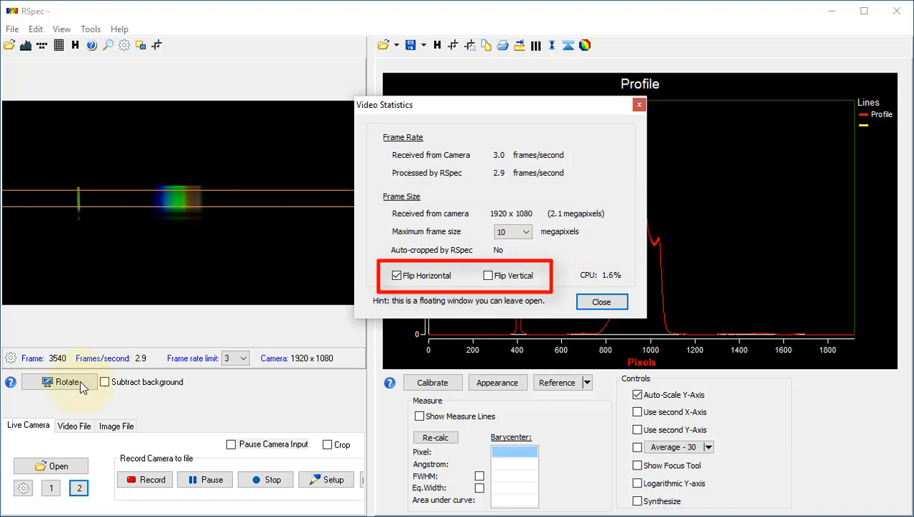
left_click(403, 274)
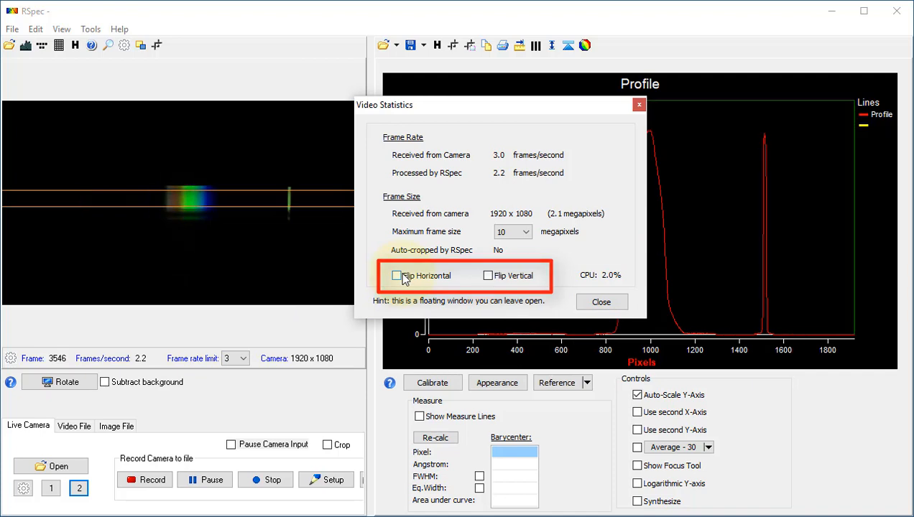
left_click(403, 275)
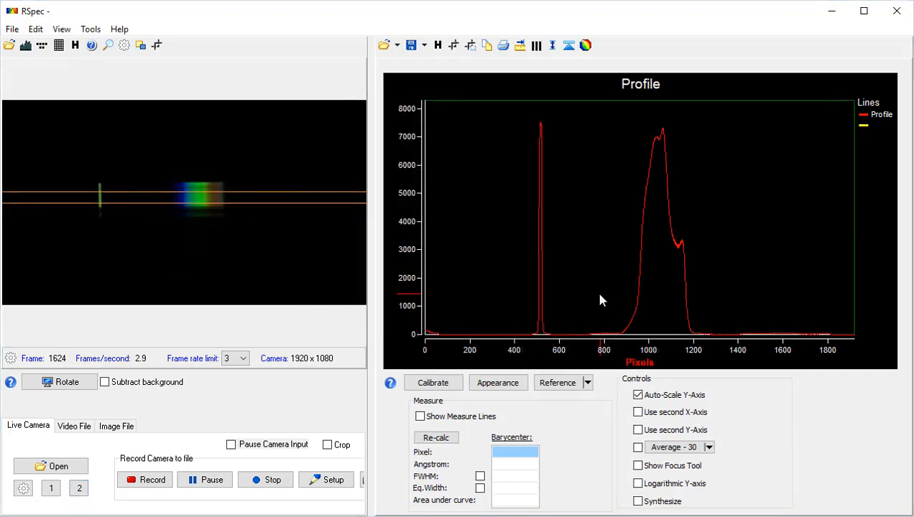
- Open the histogram, enable Entire image and lower the stretch slider slightly
left_click(26, 46)
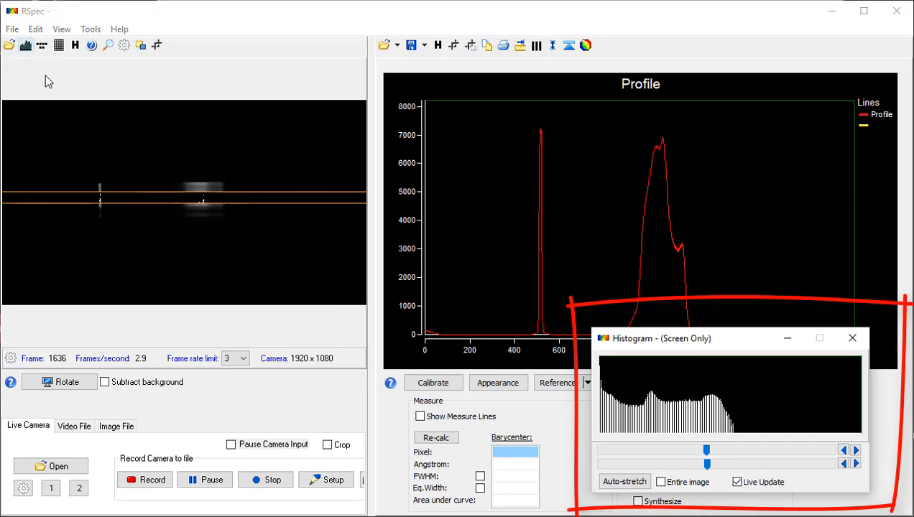
left_click(661, 482)
left_click_drag(705, 450, 682, 454)
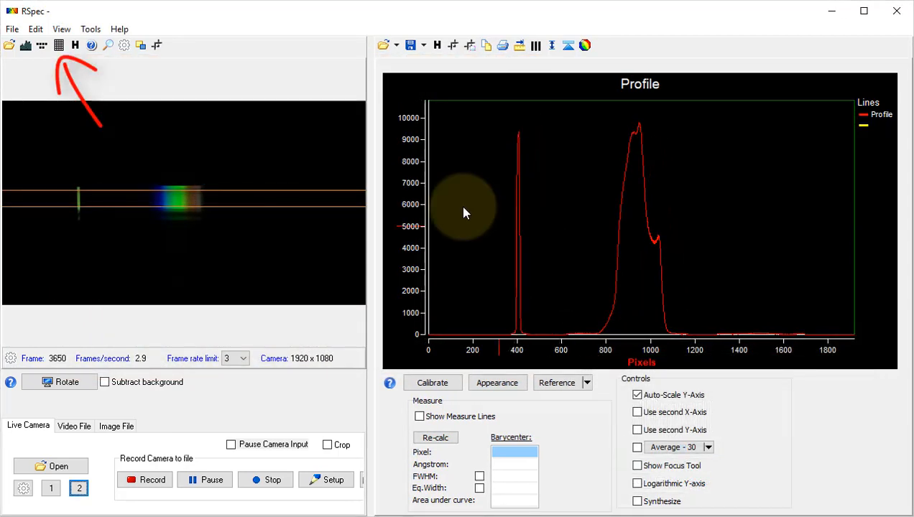
- Open the Pixel Map and browse the 2D pixel values across the image columns
left_click(59, 45)
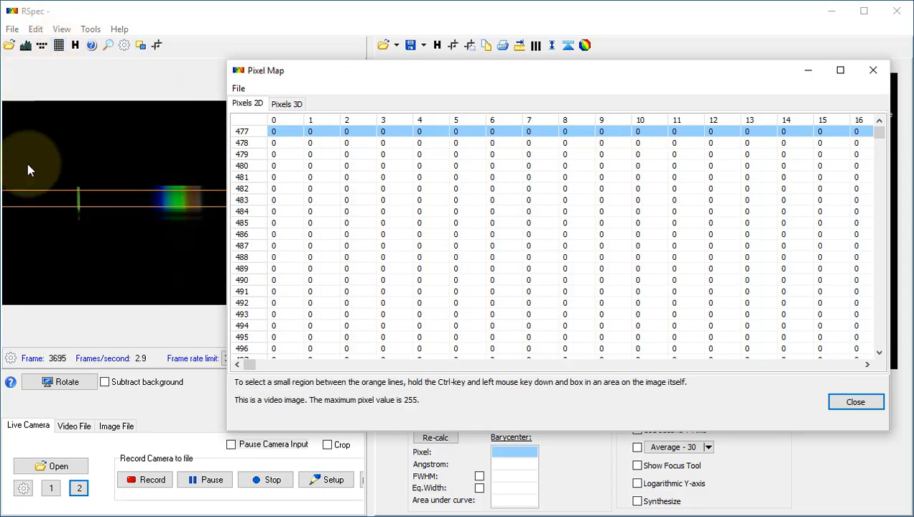
left_click(77, 240)
scroll(78, 238, "down", 5)
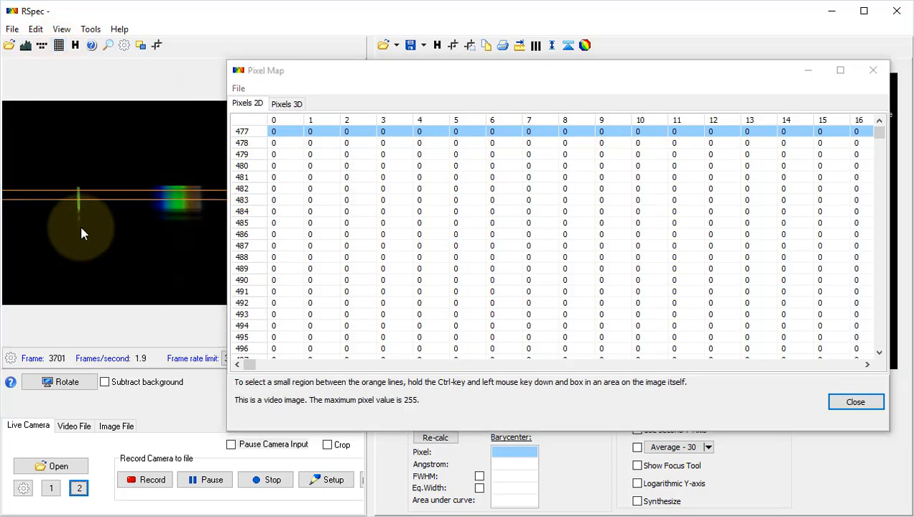
scroll(84, 230, "down", 3)
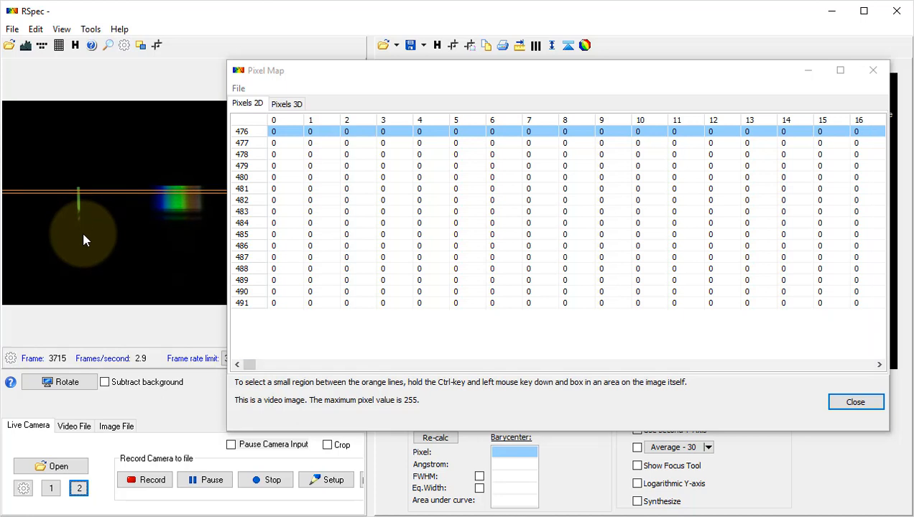
left_click(842, 363)
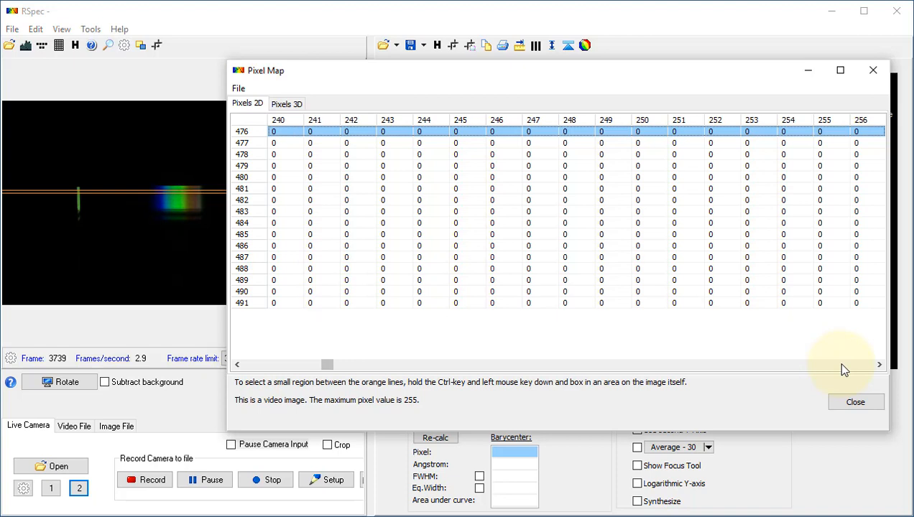
left_click(313, 368)
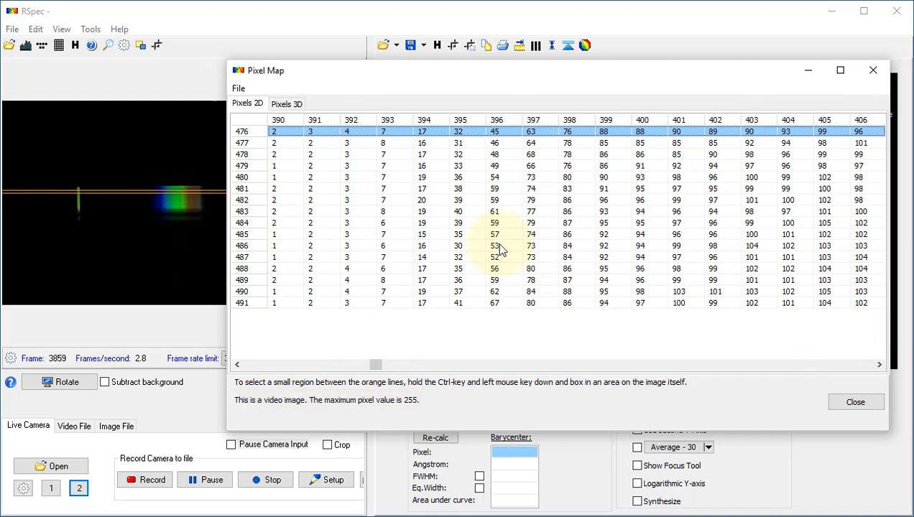
- Box a small region around the emission line, view it in the 3D pixel plot and close the Pixel Map
left_click(296, 104)
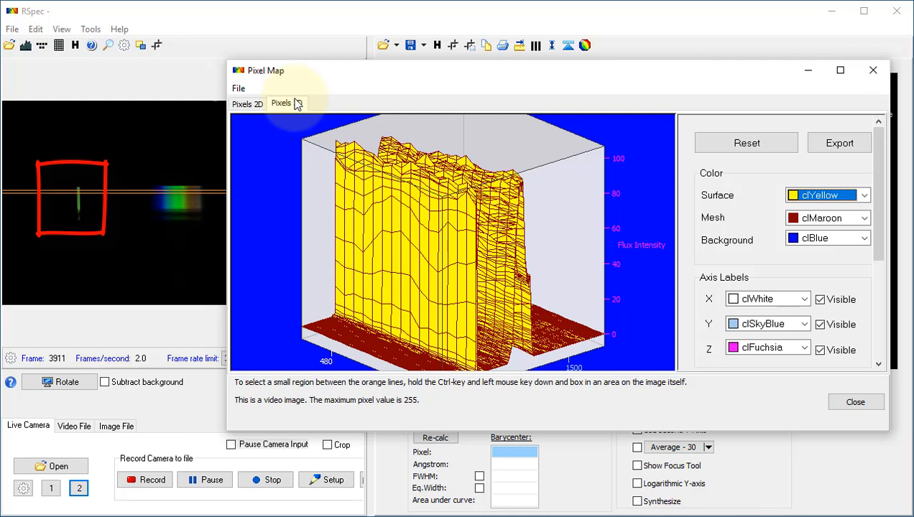
mouse_move(65, 178)
left_mouse_down()
mouse_move(68, 203)
mouse_move(98, 222)
left_mouse_up()
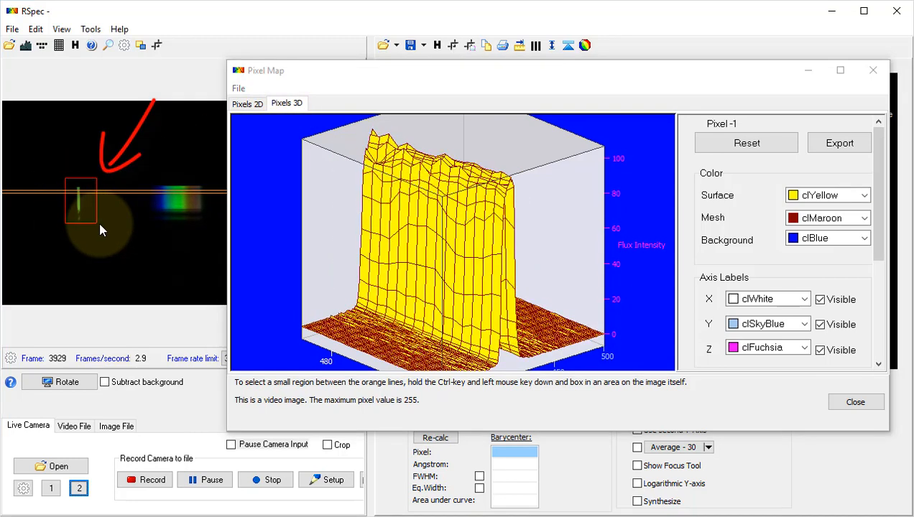
left_click_drag(377, 430, 373, 509)
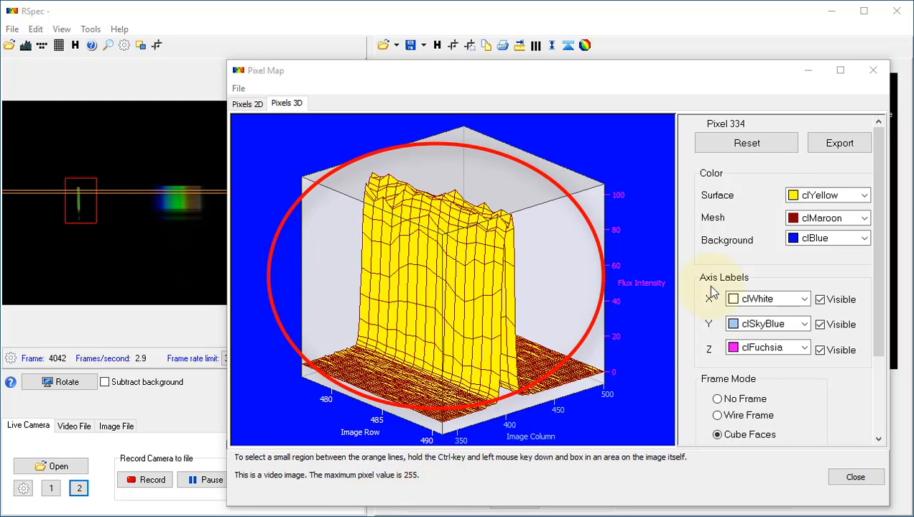
left_click(873, 72)
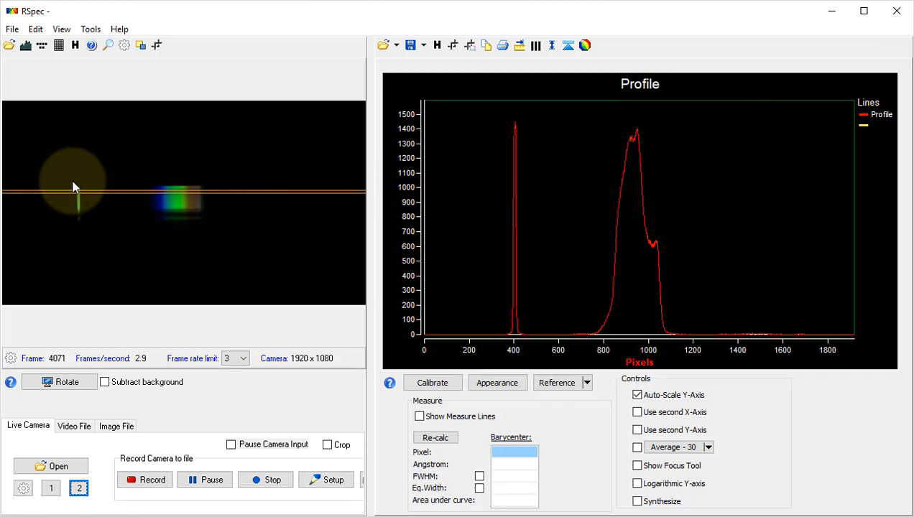
- Box a region around the spectrum in the live image and enable Crop
mouse_move(71, 180)
left_mouse_down()
mouse_move(87, 223)
mouse_move(241, 222)
left_mouse_up()
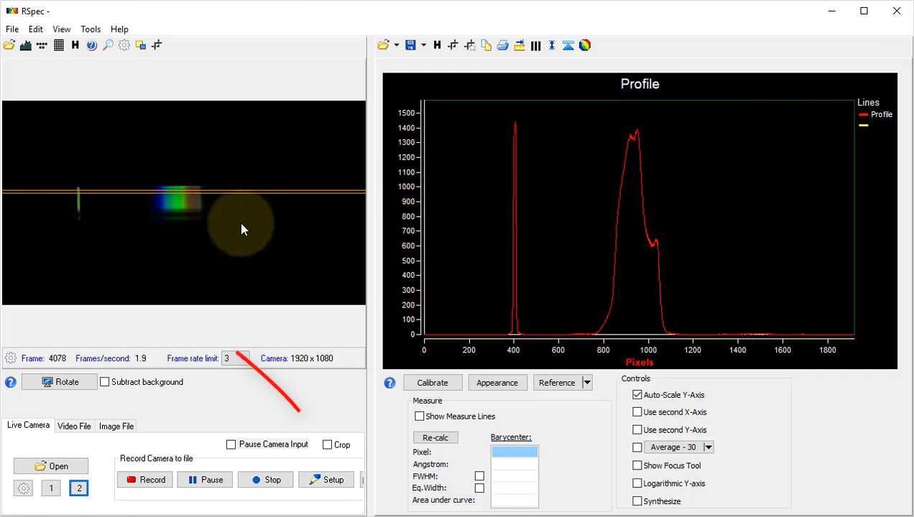
left_click(328, 446)
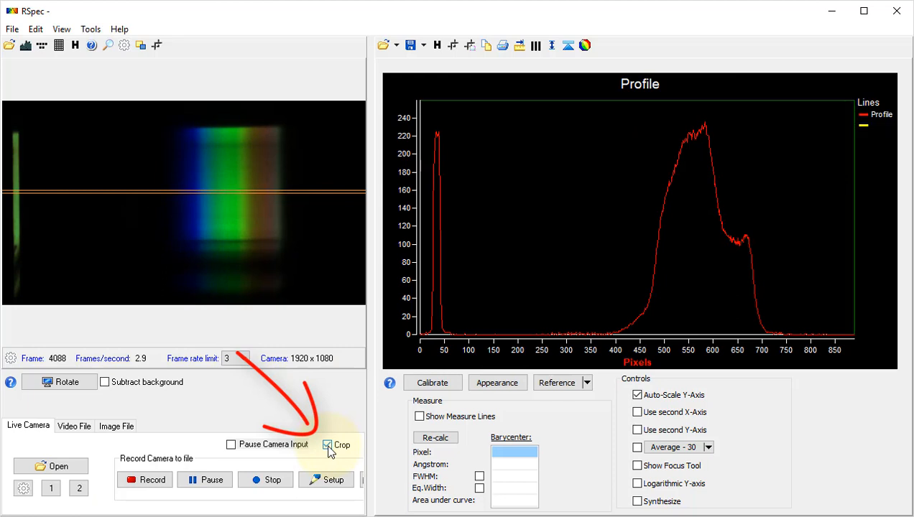